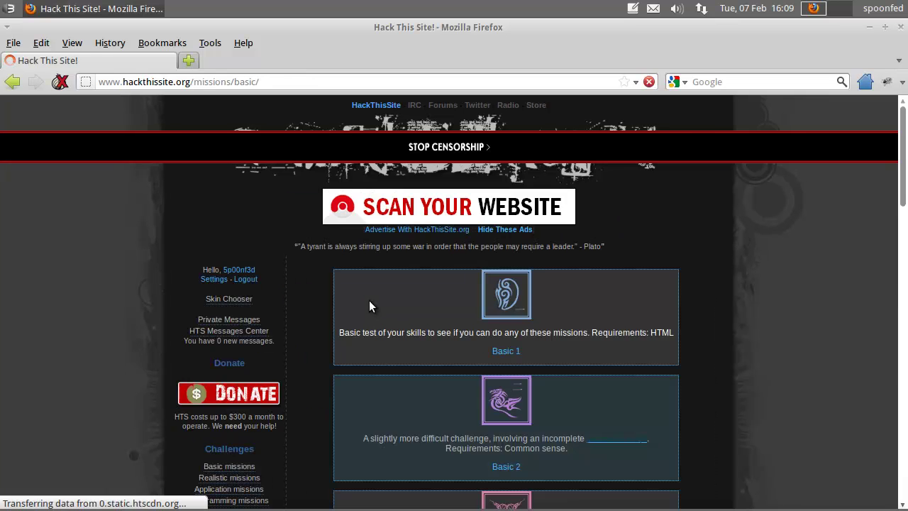
Scroll down the basic missions list until the Basic 11 link is visible.
scroll(376, 303, "down", 10)
scroll(377, 305, "down", 10)
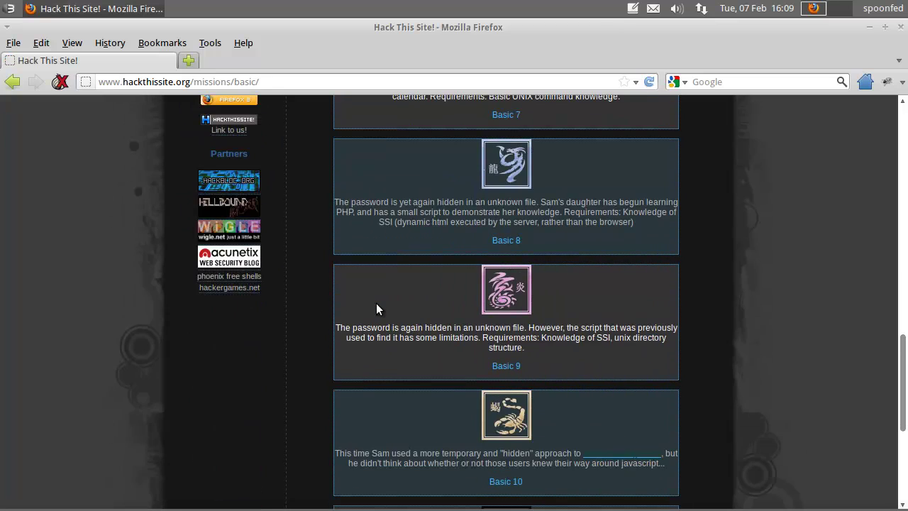
scroll(376, 303, "down", 3)
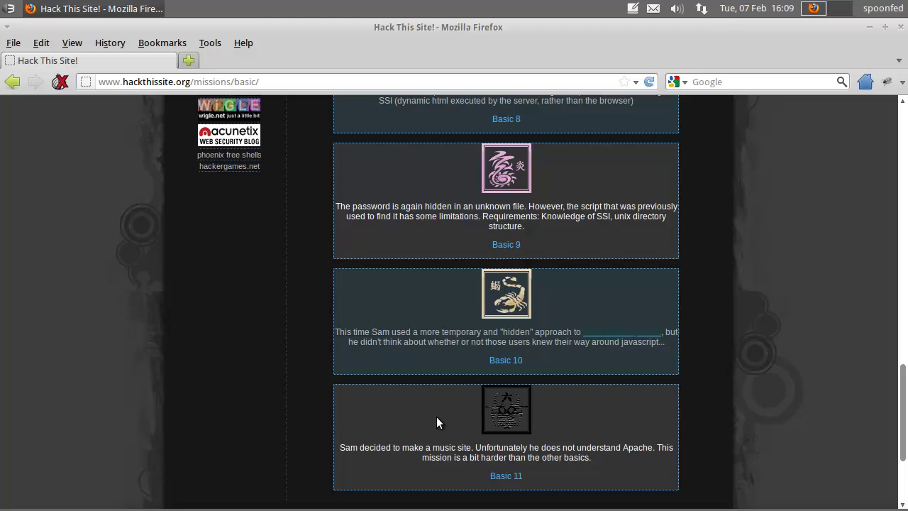
Open Basic 11 and reload it several times to see which song titles appear.
left_click(508, 476)
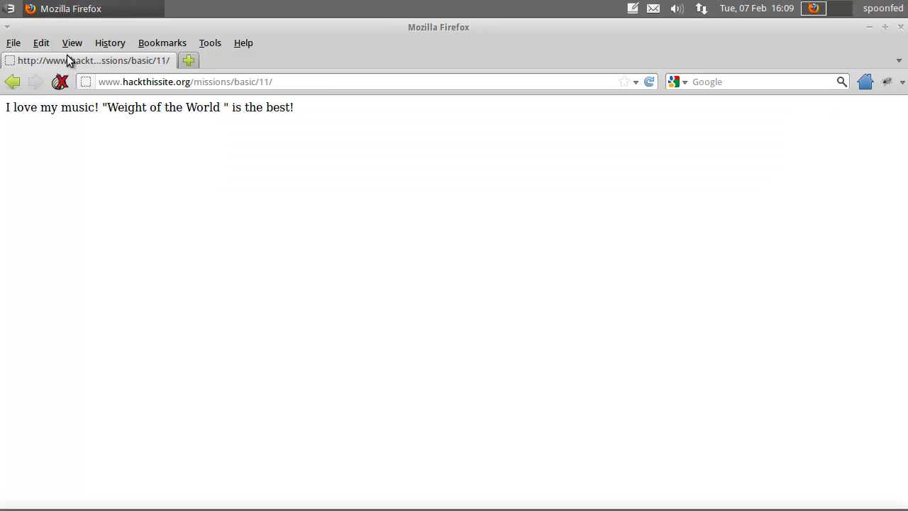
left_click_drag(107, 108, 223, 112)
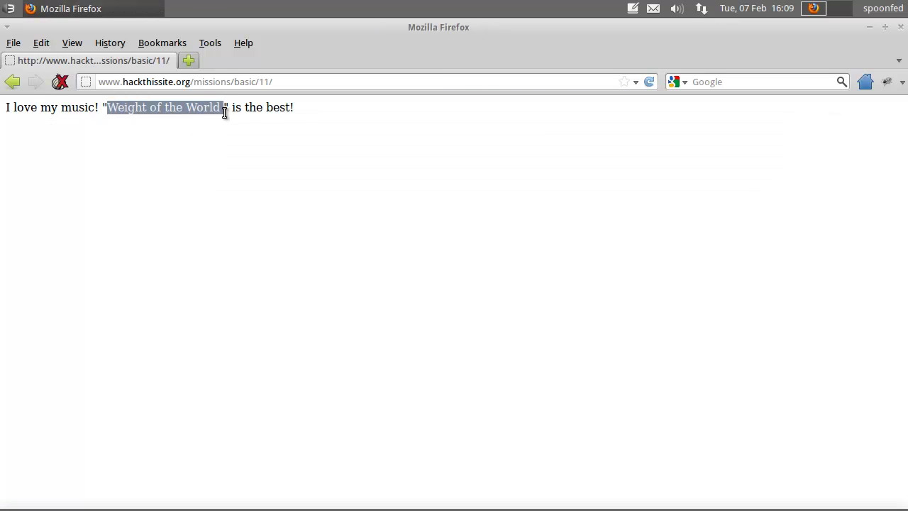
left_click(322, 272)
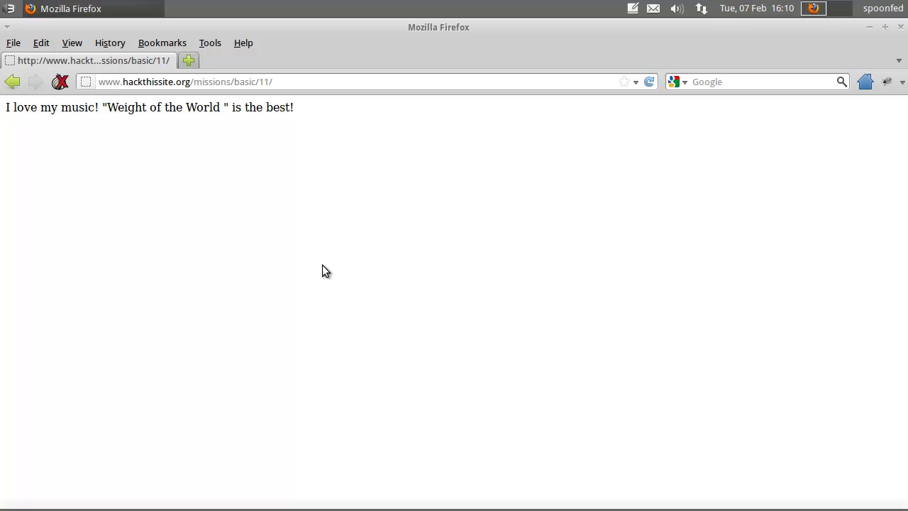
key("F5")
key("F5")
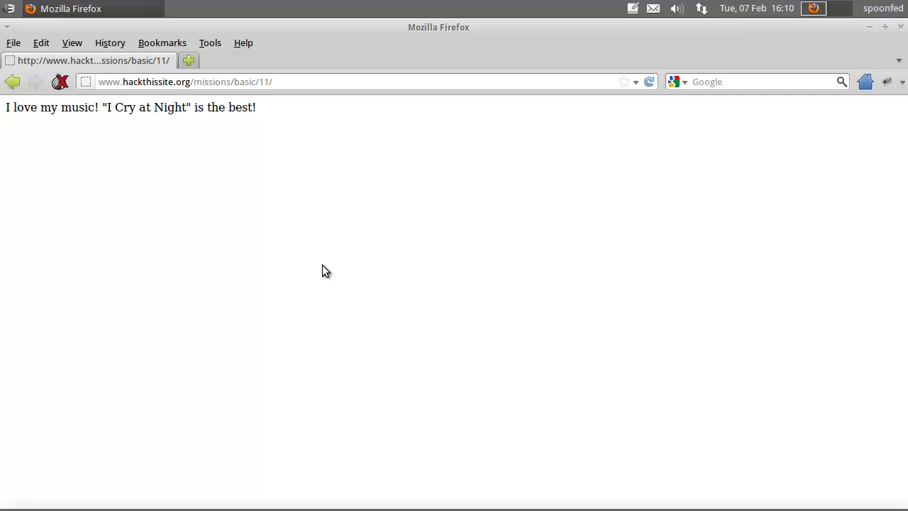
key("F5")
key("F5")
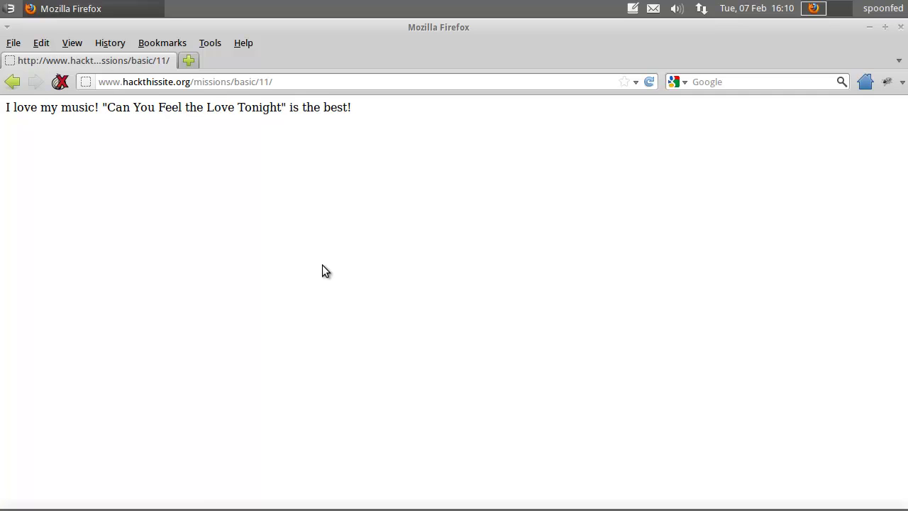
key("F5")
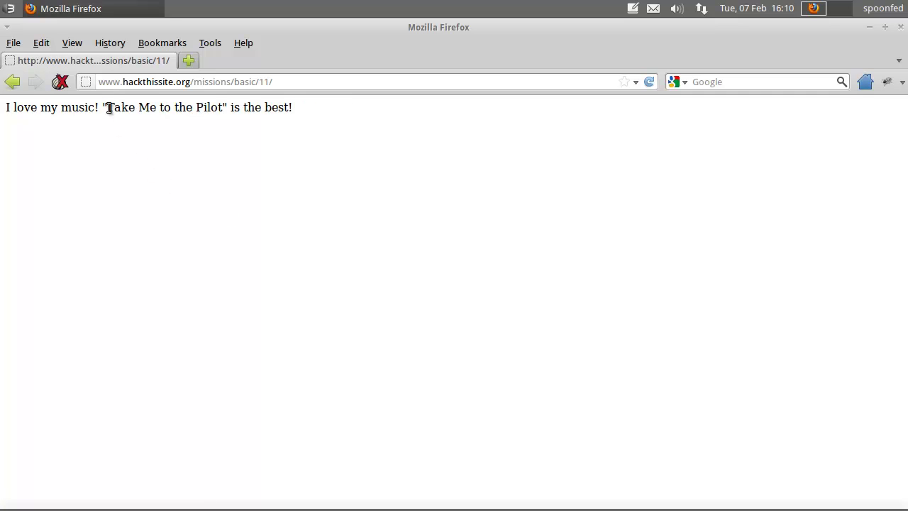
Copy the title 'Take Me to the Pilot' and web-search 'Take Me to the Pilot song' in a new tab.
left_click_drag(108, 107, 222, 107)
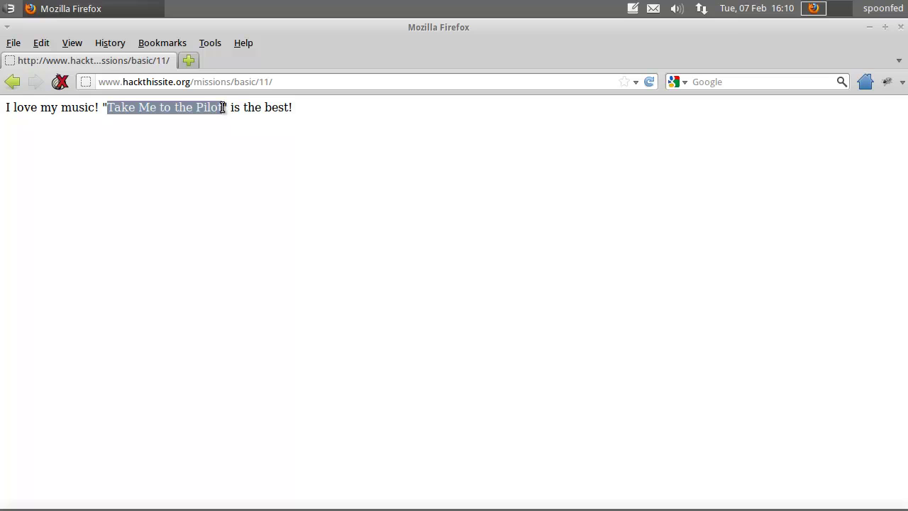
right_click(222, 107)
left_click(244, 116)
left_click(743, 82)
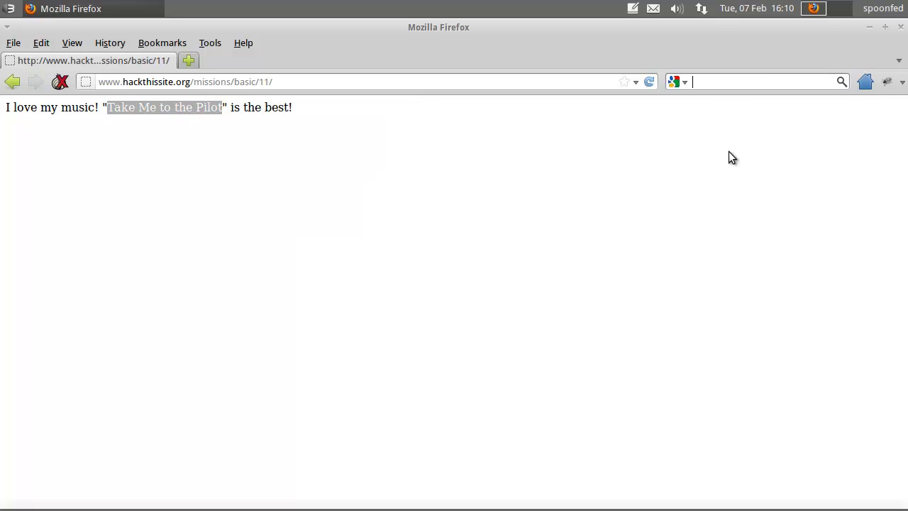
key("ctrl+v")
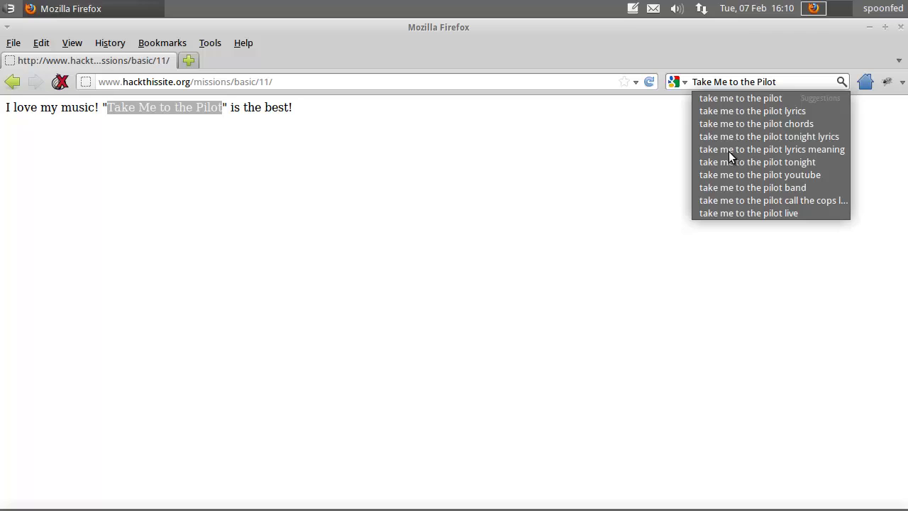
type("song")
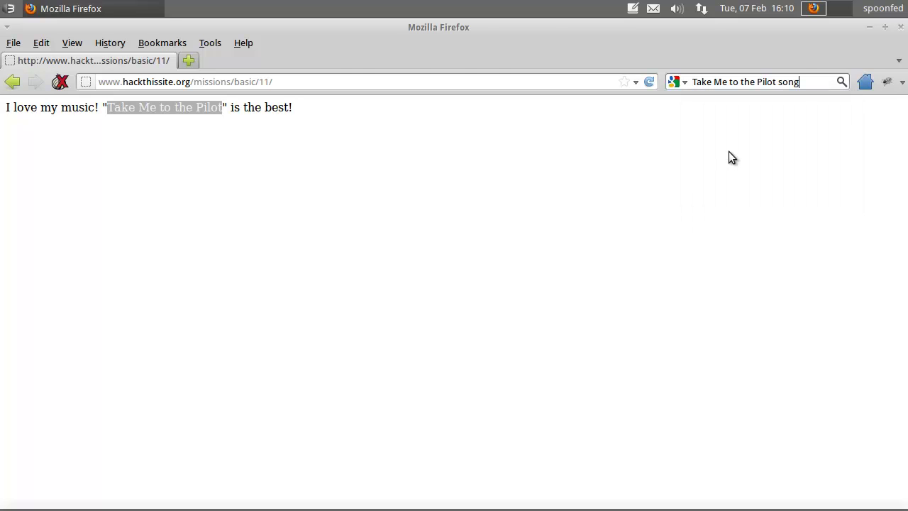
key("alt+Return")
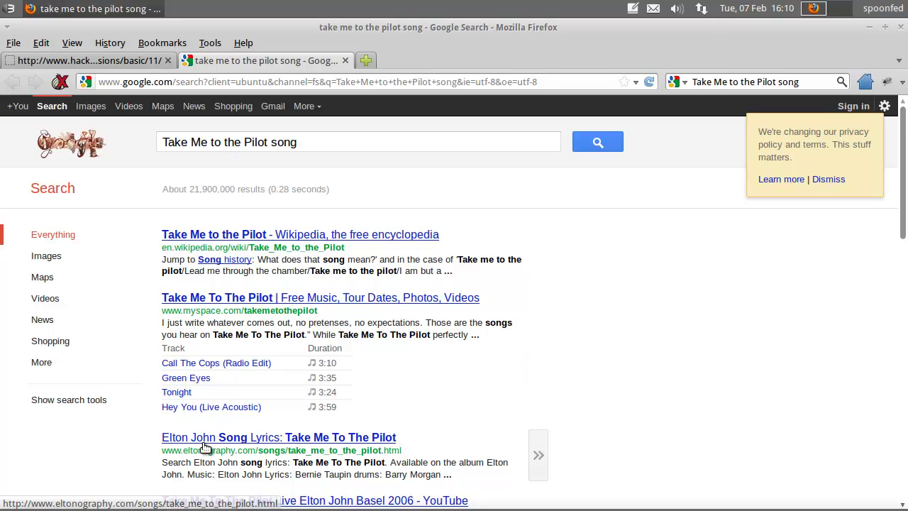
Reload the mission for a new title and search Google for 'I Need You to Turn To song'.
left_click(115, 62)
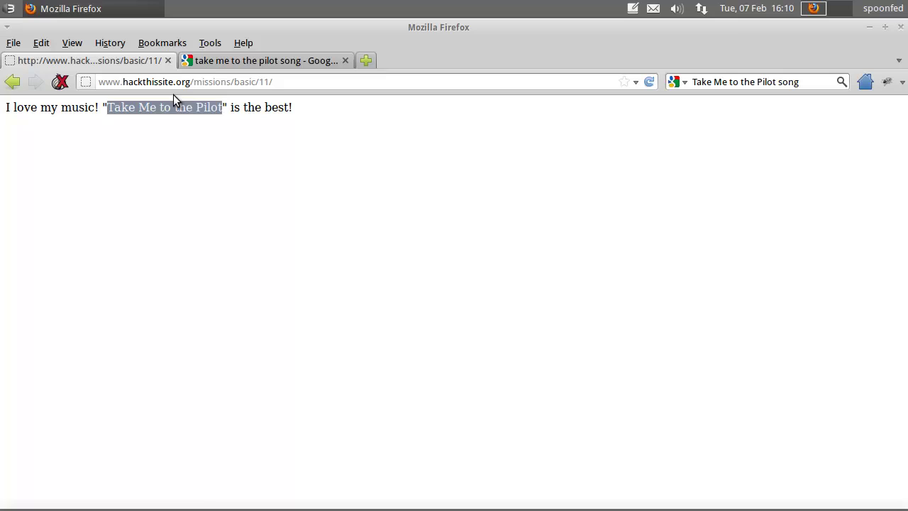
key("F5")
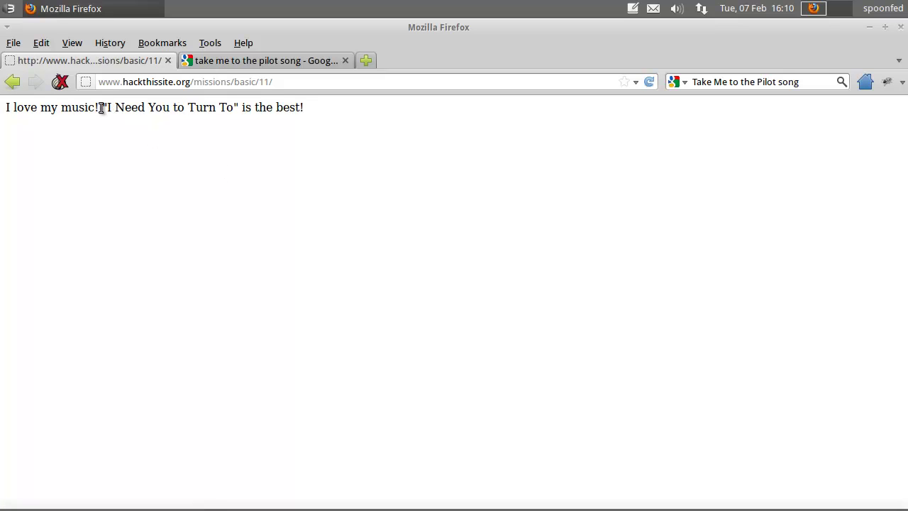
left_click_drag(107, 106, 247, 124)
left_click(269, 61)
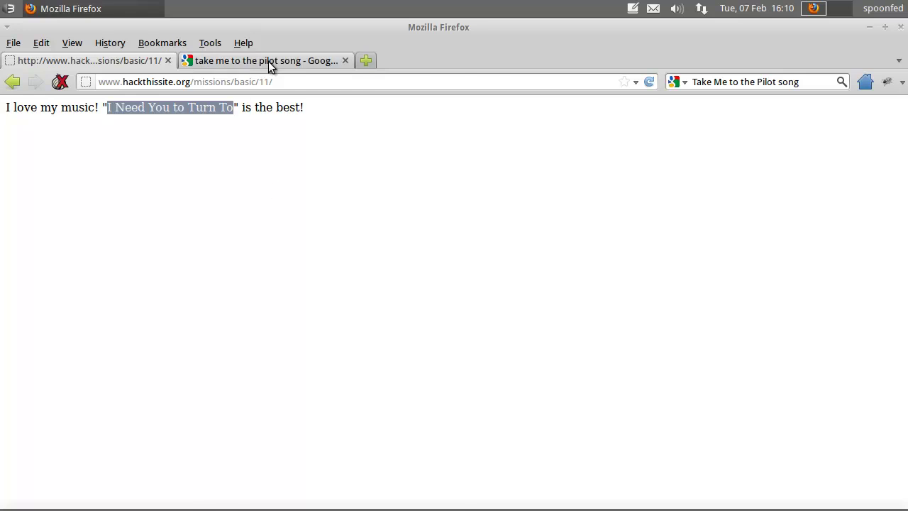
left_click_drag(164, 142, 269, 142)
key("ctrl+v")
key("Return")
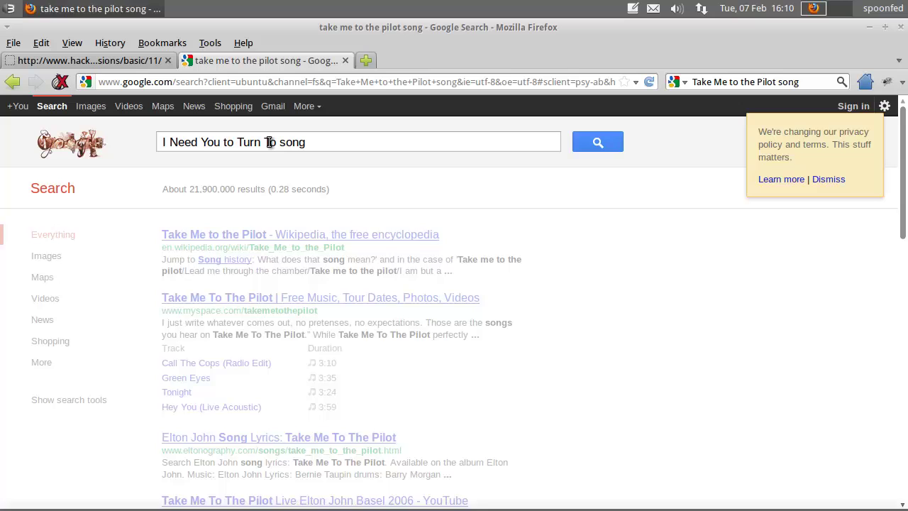
Reload again, copy 'Old '67' and search Google for 'Old '67 song'.
left_click(119, 56)
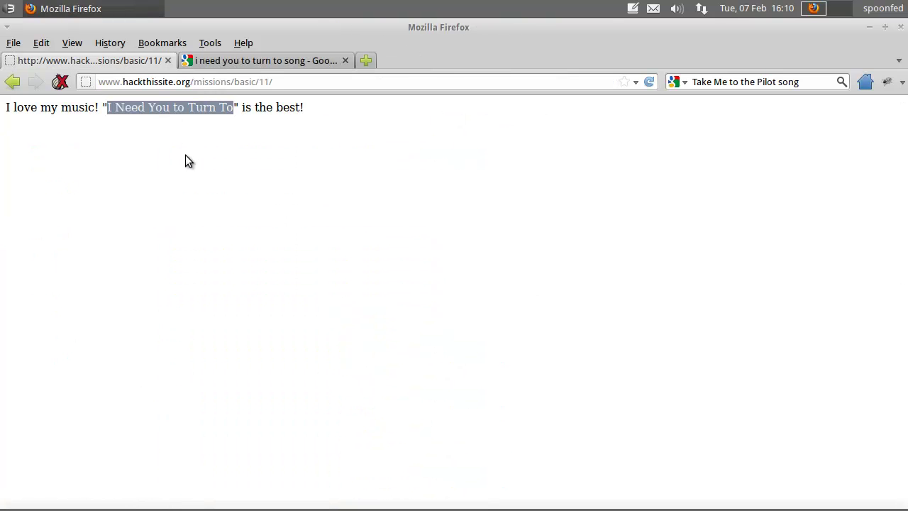
key("F5")
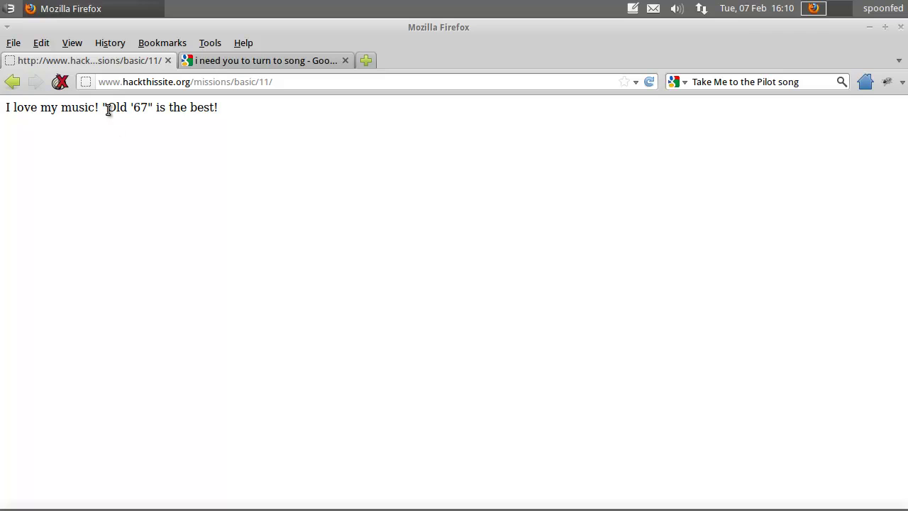
left_click_drag(108, 110, 150, 109)
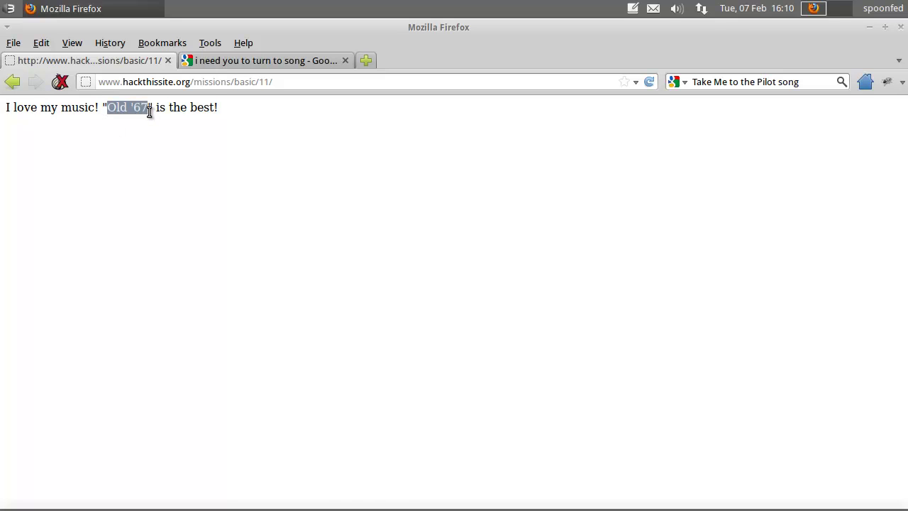
left_click(270, 57)
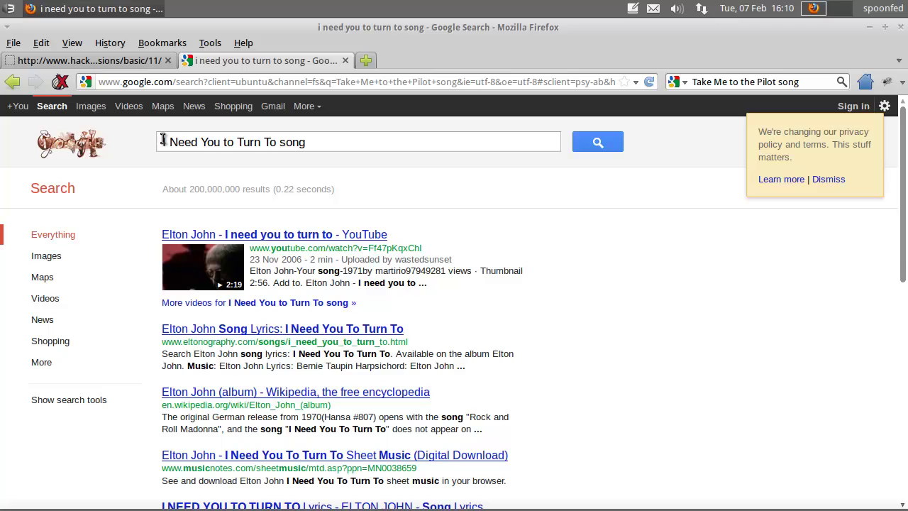
left_click_drag(162, 140, 273, 142)
key("ctrl+v")
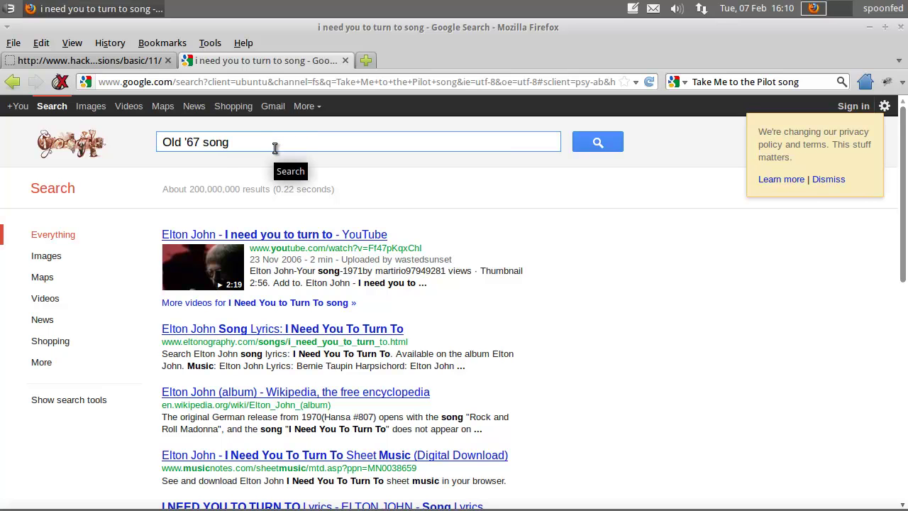
key("Return")
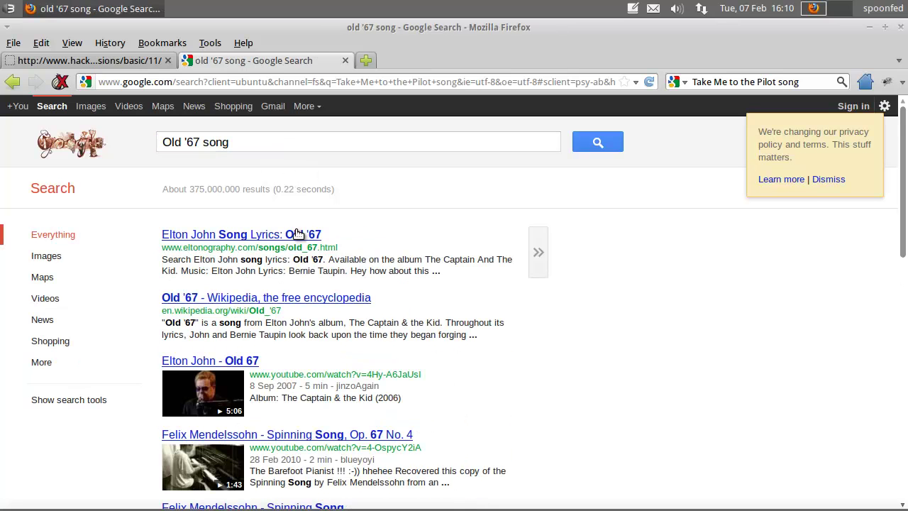
left_click(346, 60)
left_click(165, 143)
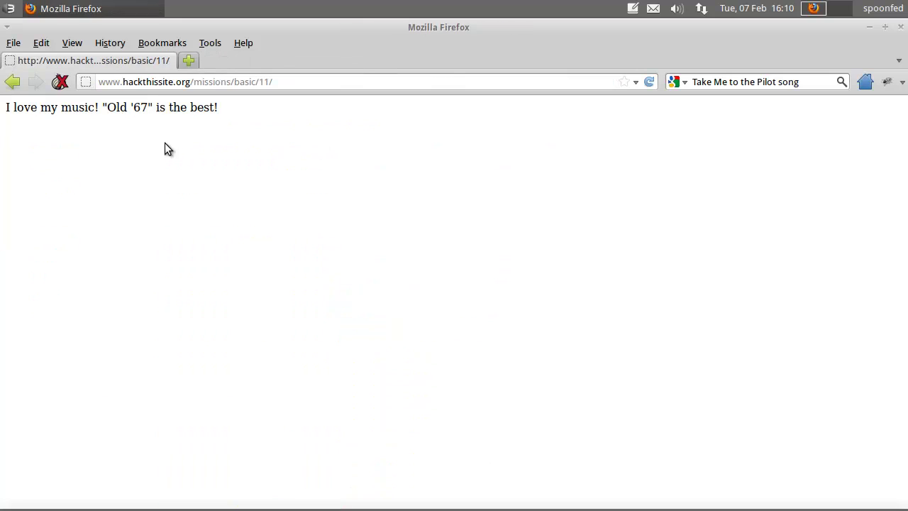
left_click_drag(220, 108, 235, 209)
left_click(33, 111)
left_click(235, 208)
Try the /missions/basic/11/a/ and /missions/basic/11/b paths in the address bar.
left_click(283, 83)
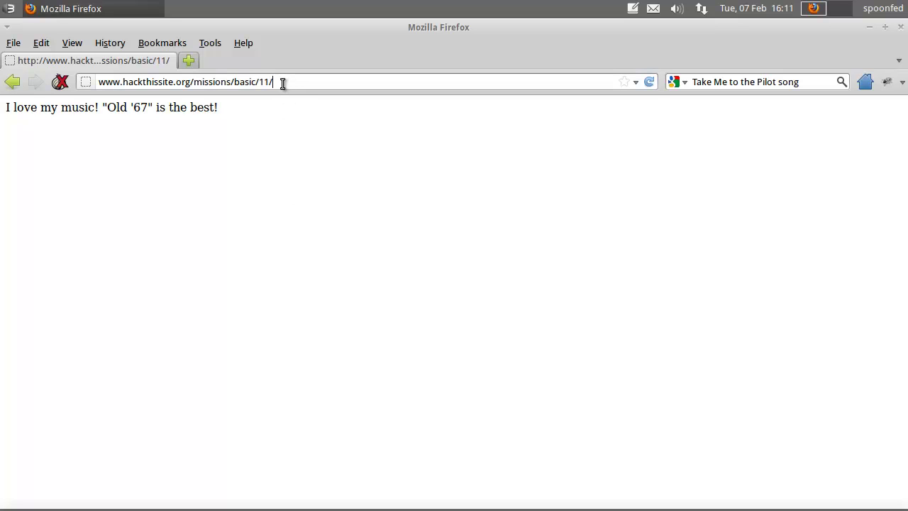
type("a/")
key("Return")
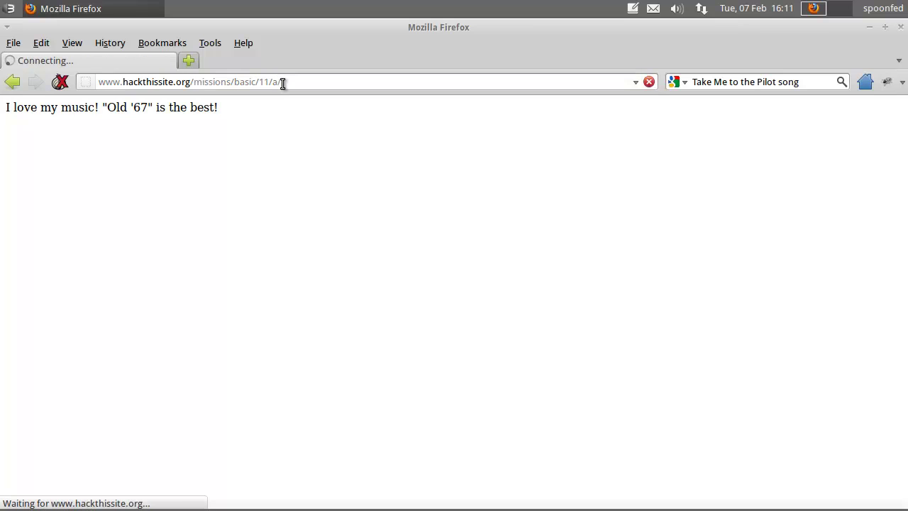
key("BackSpace")
key("BackSpace")
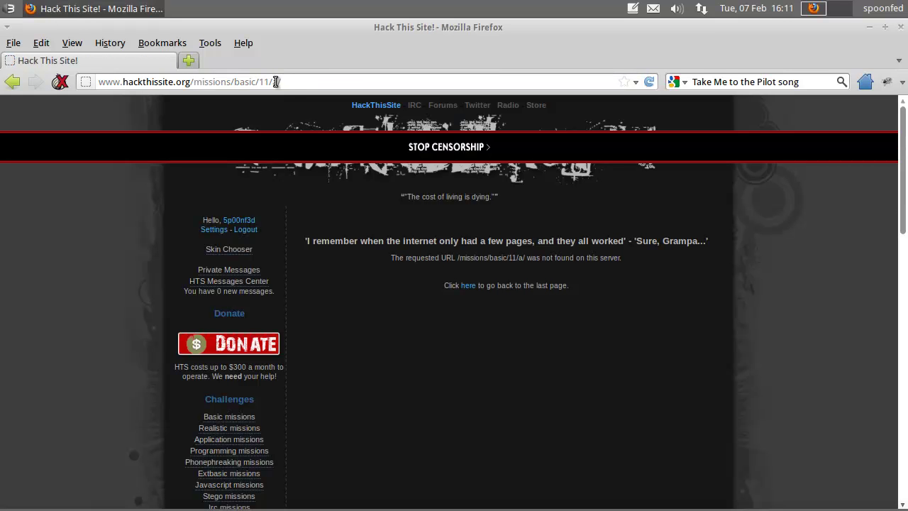
left_click_drag(272, 83, 289, 82)
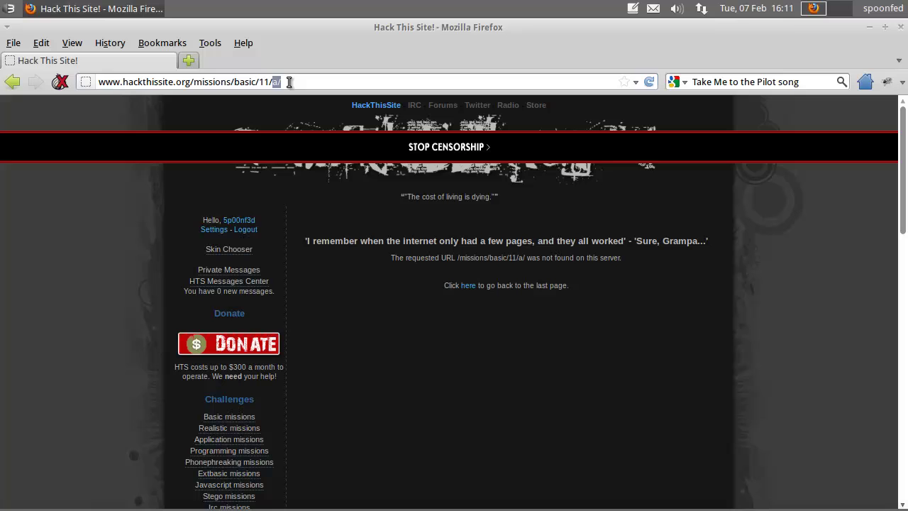
type("b")
key("Return")
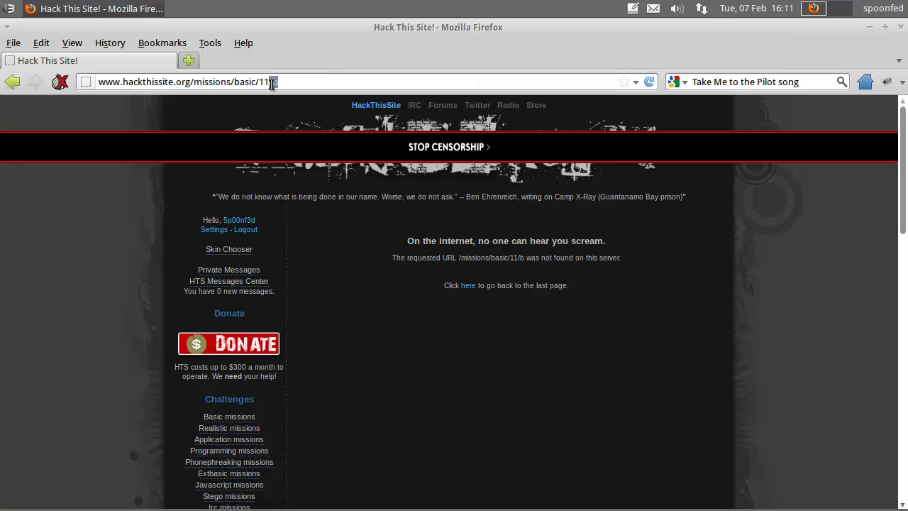
Load /missions/basic/11/e/ to reveal its directory listing.
left_click_drag(274, 82, 321, 86)
type("e")
key("Return")
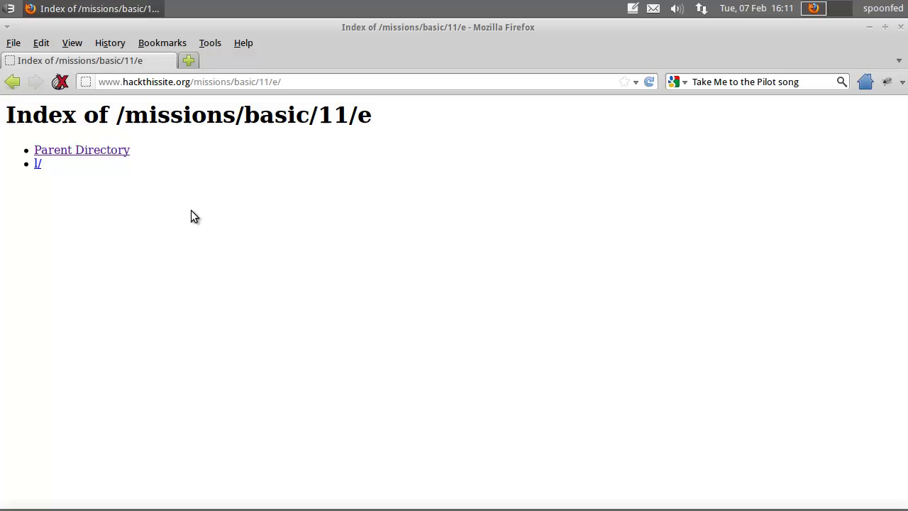
left_click_drag(359, 115, 391, 128)
left_click(366, 175)
Follow the l/, t/, o/ and n/ subdirectories down to /e/l/t/o/n/.
left_click(37, 164)
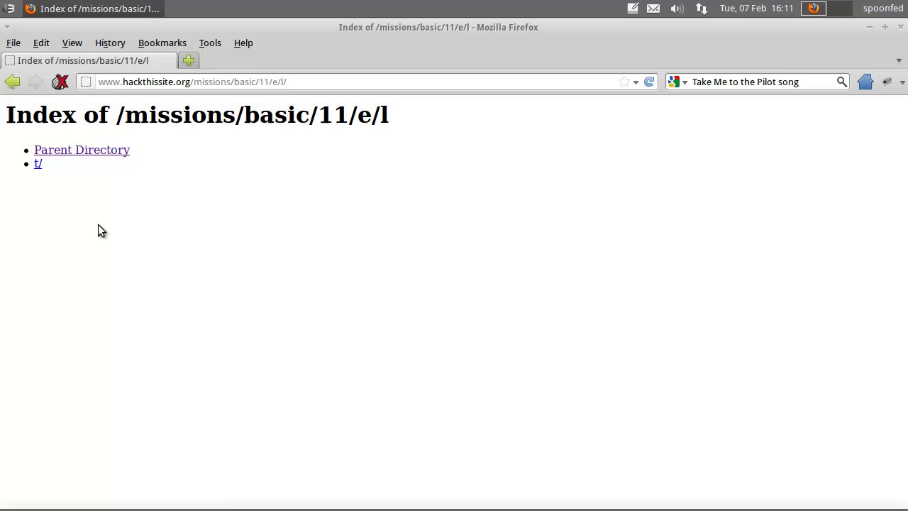
left_click(37, 166)
left_click(39, 164)
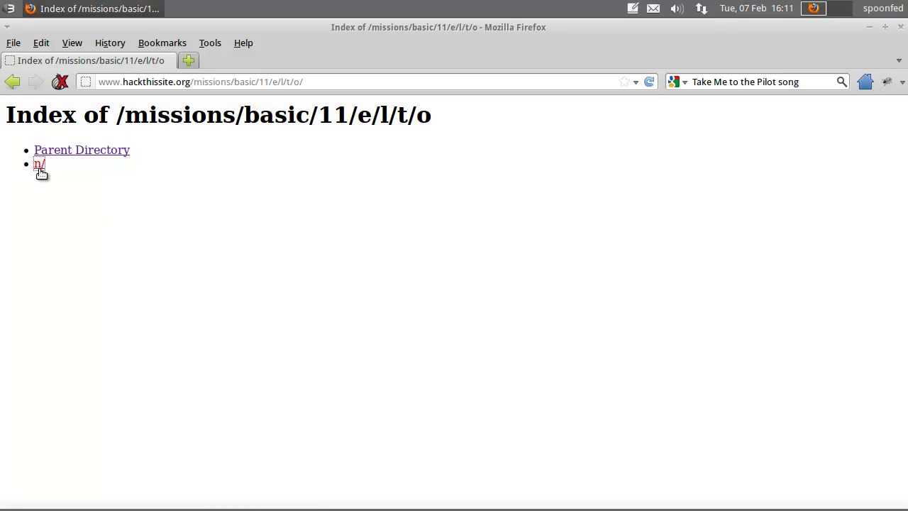
left_click(39, 164)
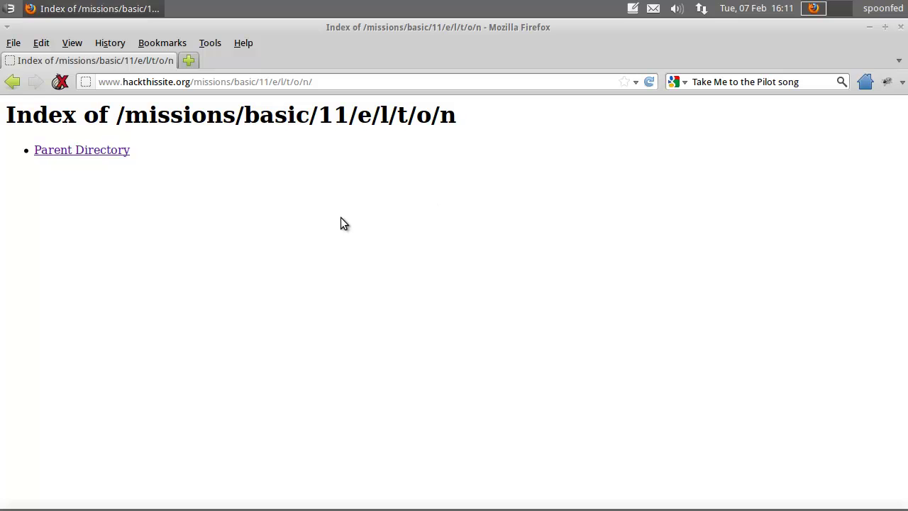
right_click(252, 211)
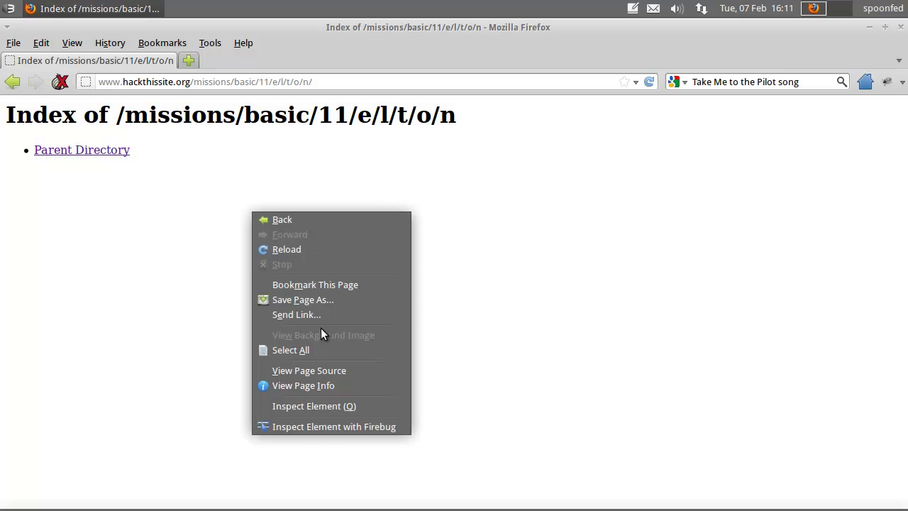
left_click(310, 369)
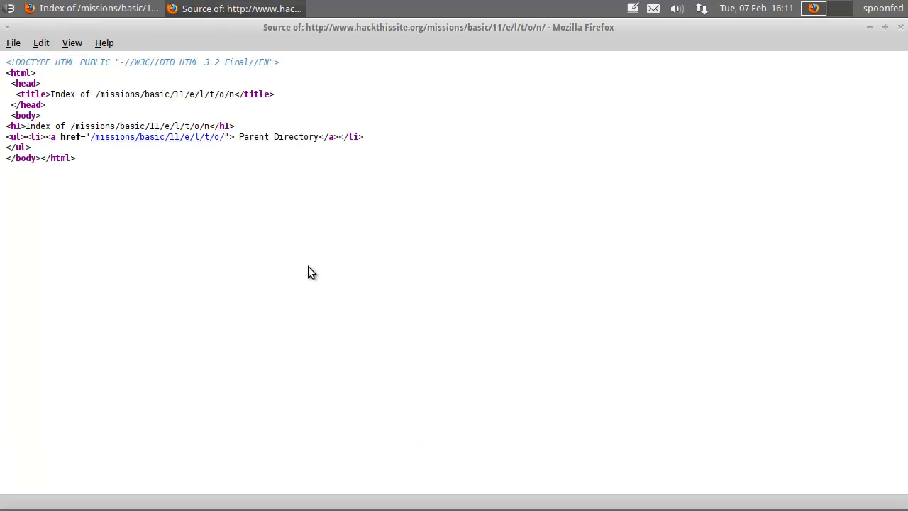
left_click_drag(20, 71, 236, 217)
left_click(257, 227)
right_click(273, 13)
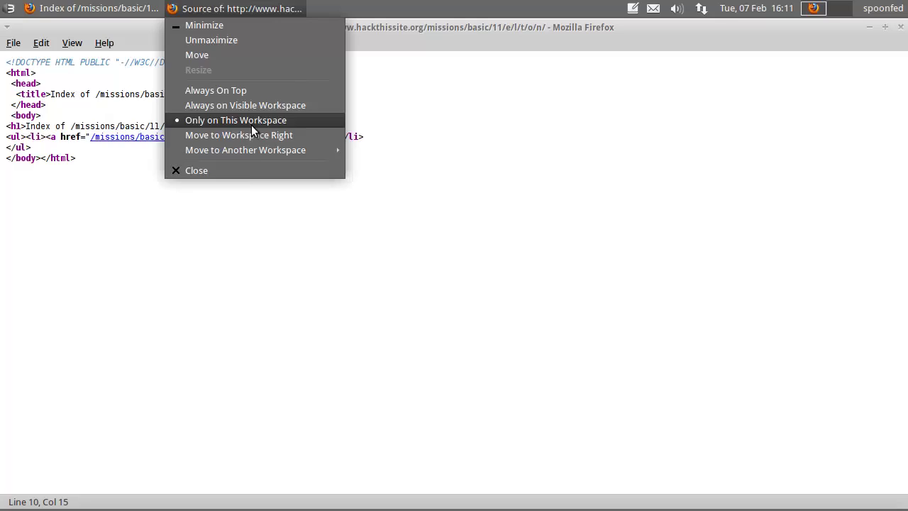
left_click(246, 171)
left_click(318, 83)
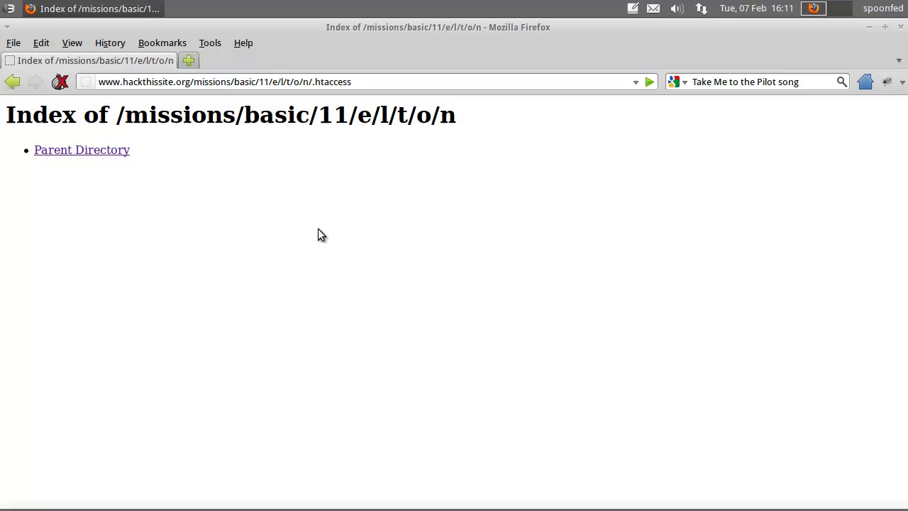
Read the .htaccess file and spot DaAnswer hidden by its IndexIgnore rule.
key("Return")
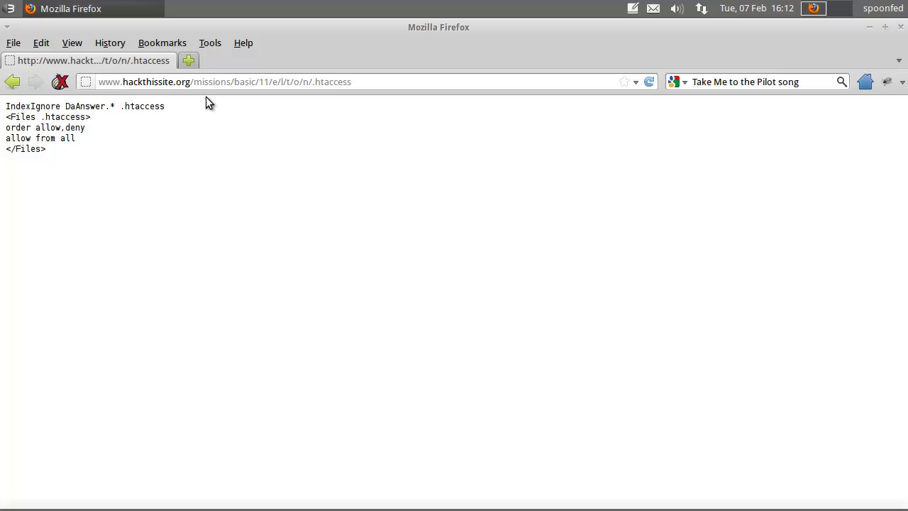
left_click_drag(5, 106, 175, 106)
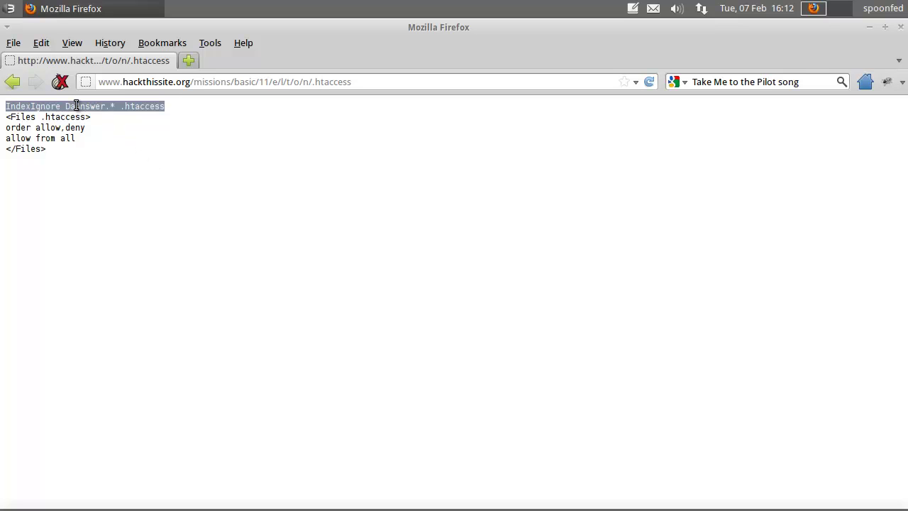
left_click_drag(65, 105, 107, 110)
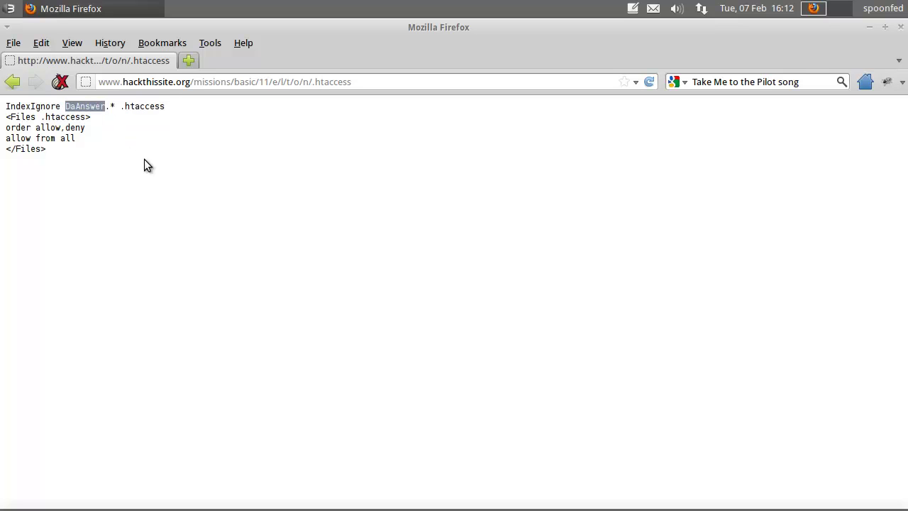
left_click(120, 187)
Return to the e/l/t/o/n directory listing and check its path heading.
left_click(12, 82)
left_click_drag(8, 115, 473, 125)
left_click(117, 113)
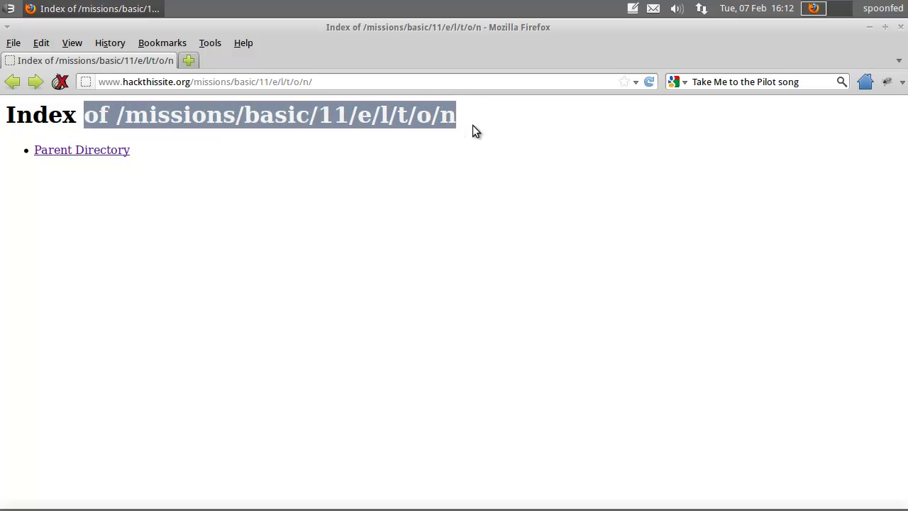
left_click(472, 125)
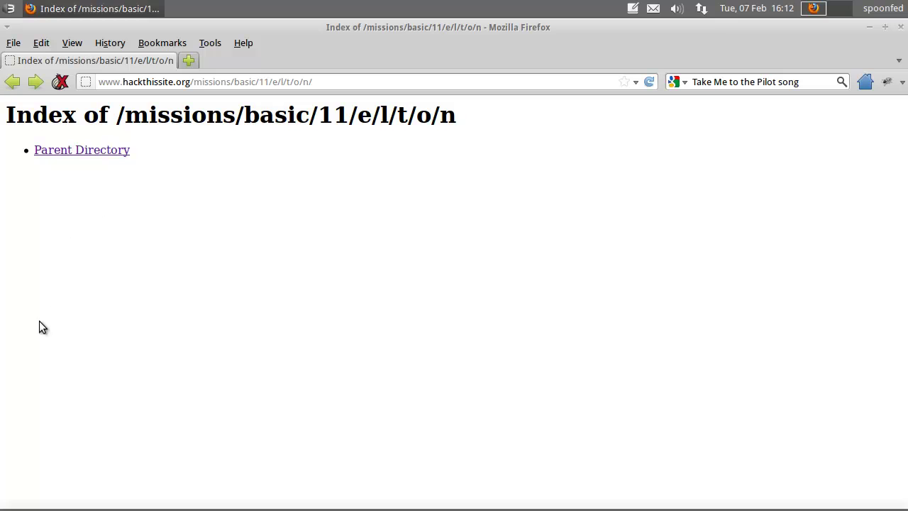
Load this directory's .htaccess again and confirm the hidden name DaAnswer.
left_click(330, 81)
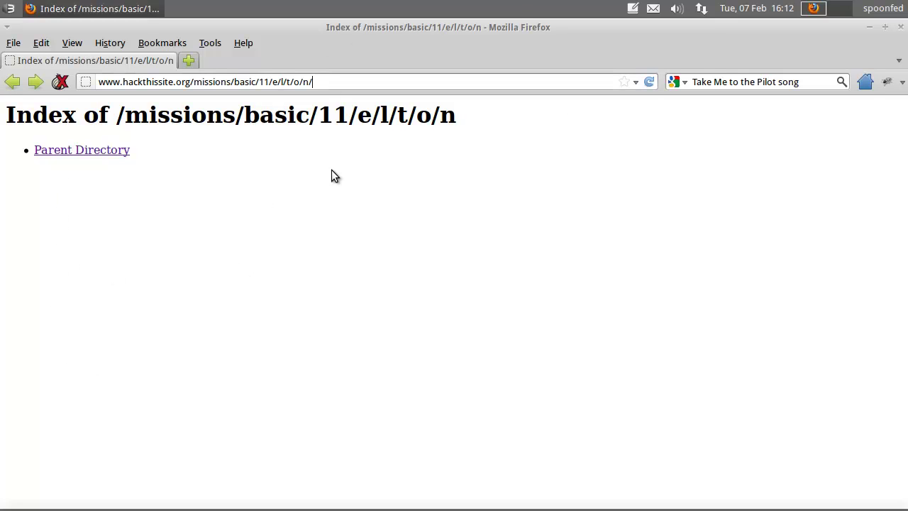
type(".htaccess")
key("Return")
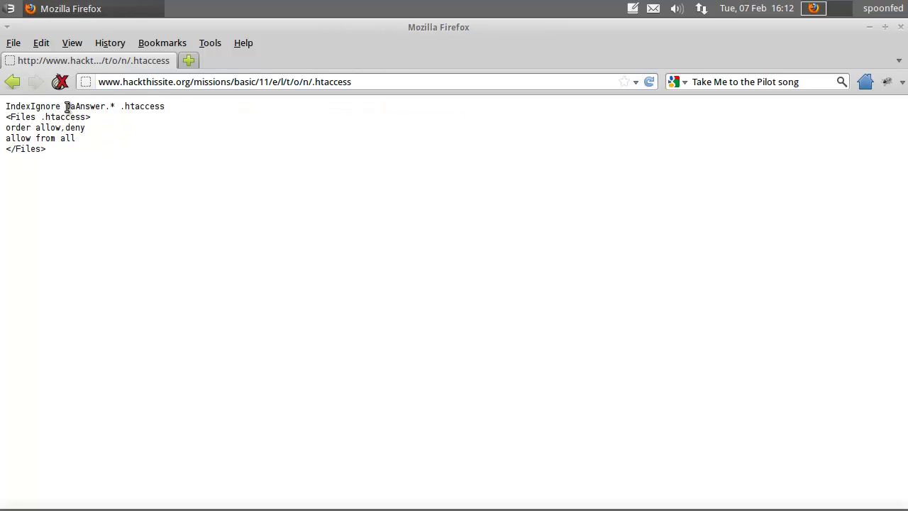
left_click_drag(66, 107, 105, 106)
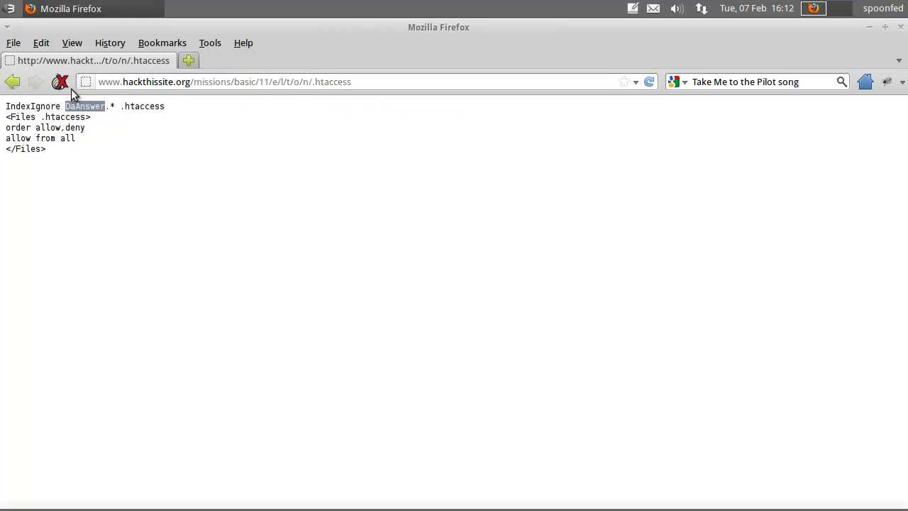
Go back to the listing and open the DaAnswer file directly by URL.
left_click(12, 81)
left_click(332, 85)
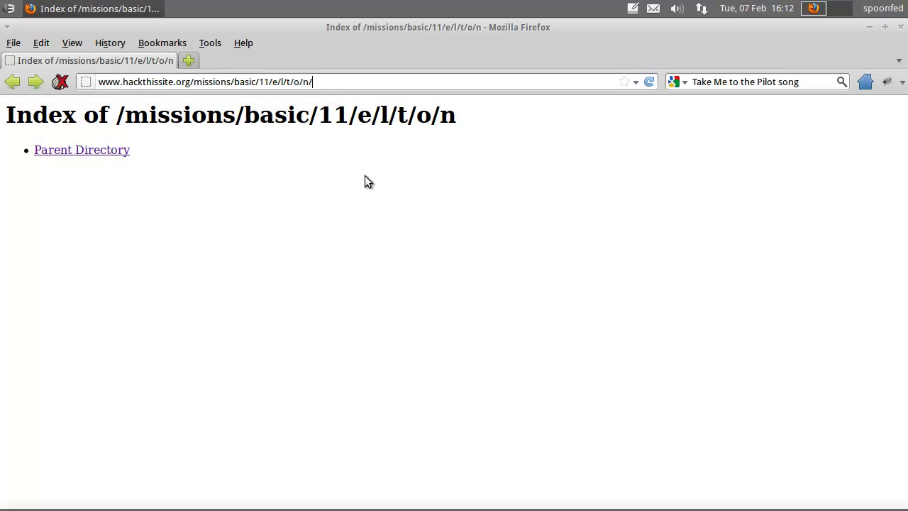
type("DaAnswer")
key("Return")
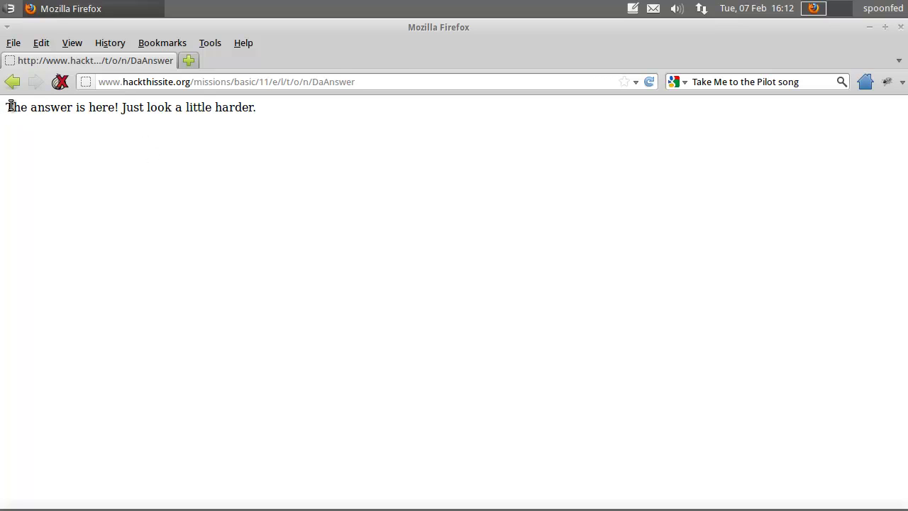
left_click_drag(8, 107, 314, 123)
left_click(280, 175)
key("ctrl+u")
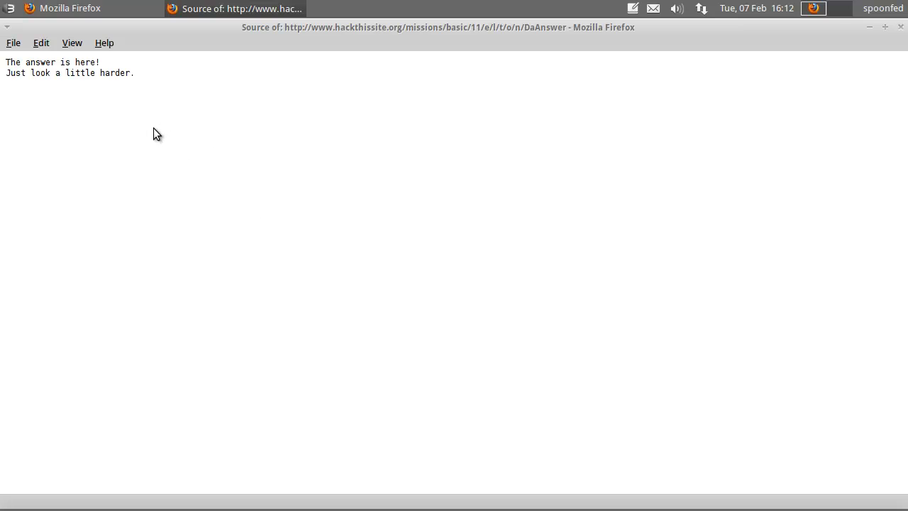
right_click(263, 10)
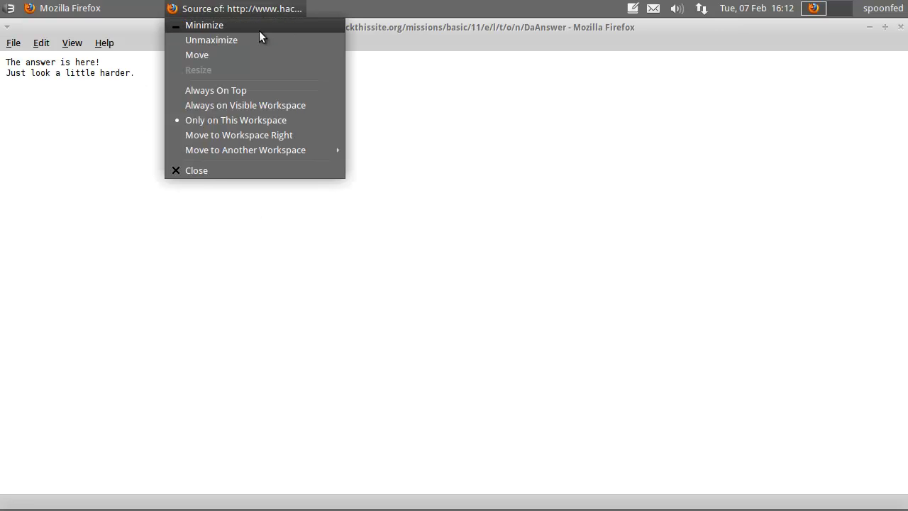
left_click(215, 171)
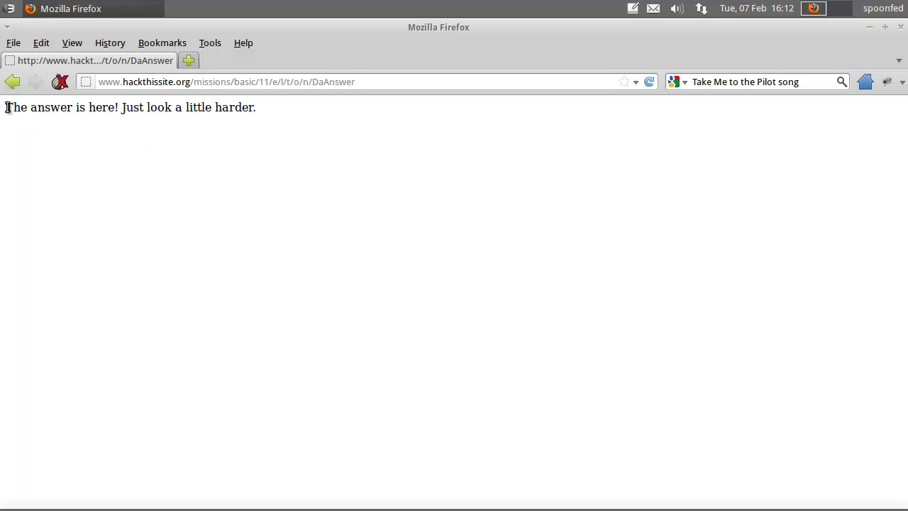
left_click_drag(5, 107, 298, 141)
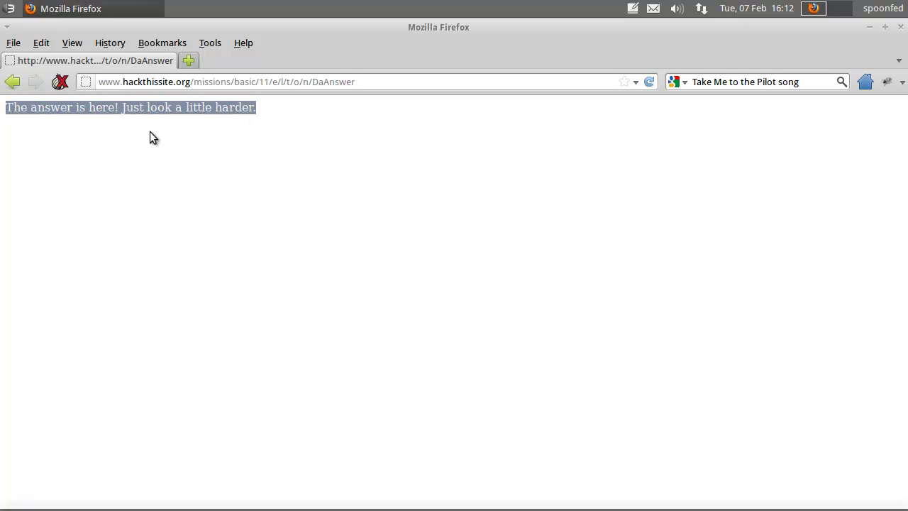
left_click(72, 125)
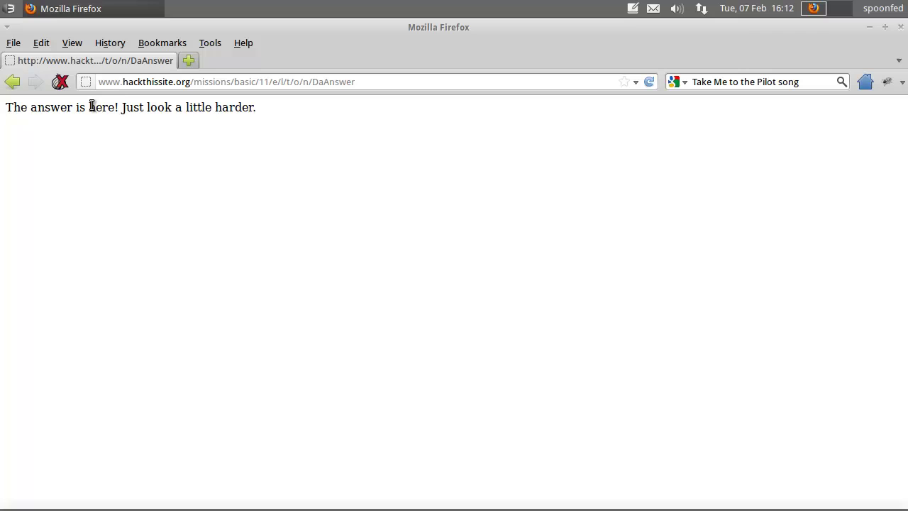
left_click_drag(90, 105, 114, 107)
Trim the address back to the /missions/basic/11/ directory page.
left_click_drag(274, 84, 381, 91)
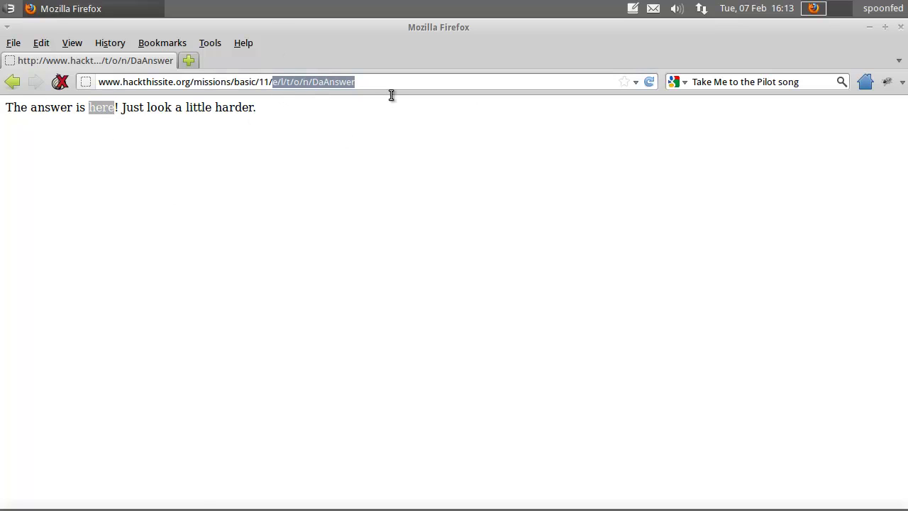
key("BackSpace")
key("Return")
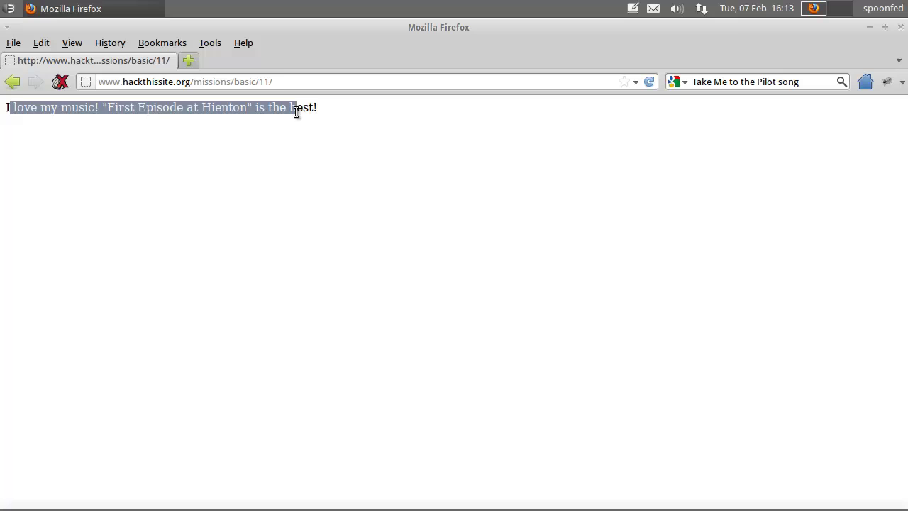
left_click(339, 153)
Open index.php and enter the four-character password in its field.
left_click(318, 82)
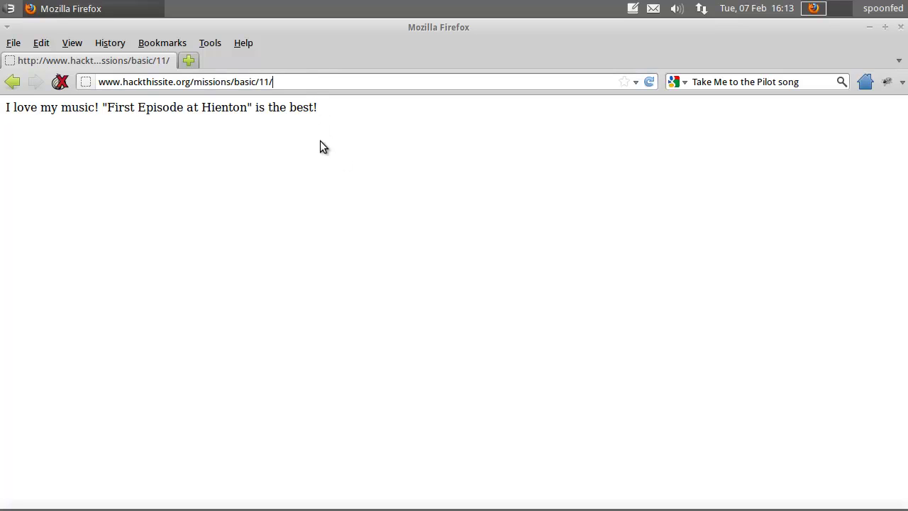
type("index.php")
key("Return")
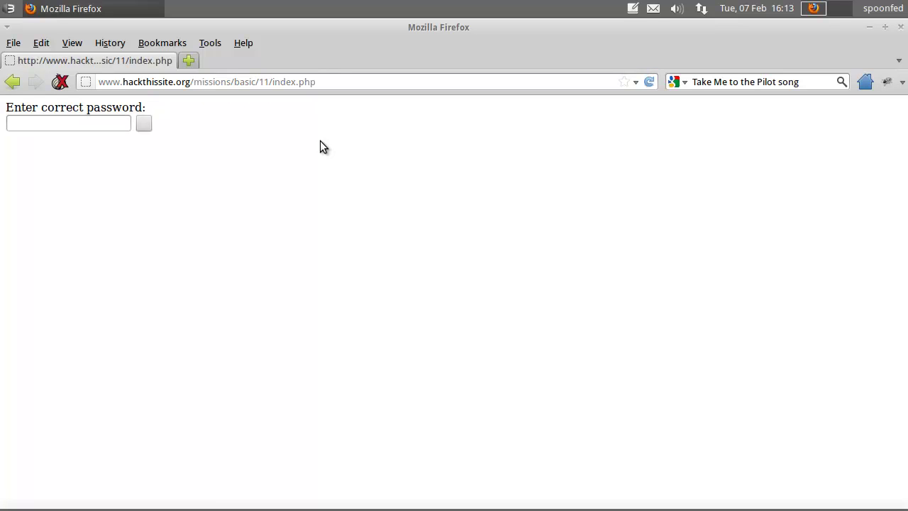
left_click(105, 130)
type("****")
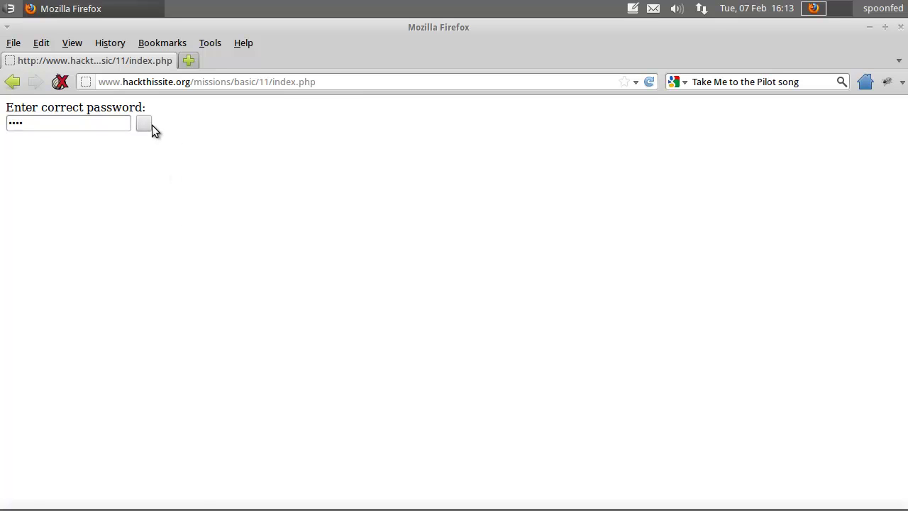
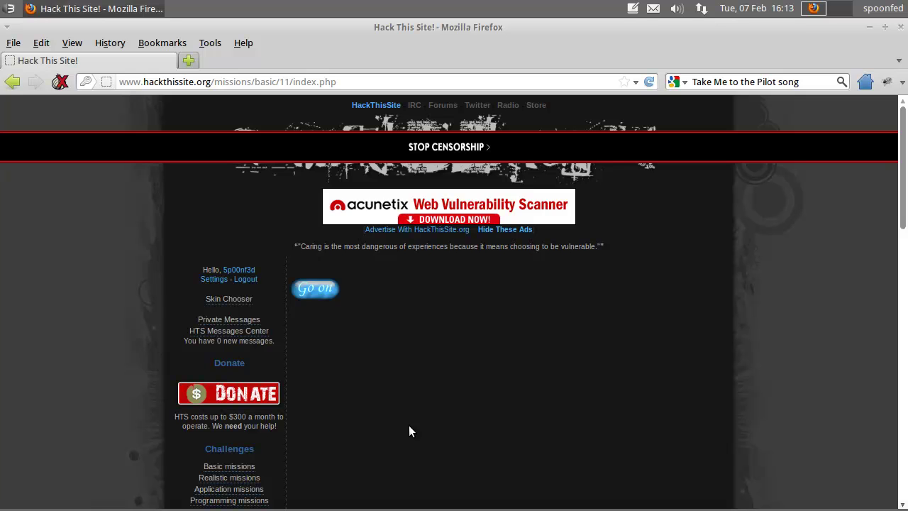
Continue from the completed Basic mission 11 to the missions index showing Basic, Realistic and Application Challenges.
left_click(329, 293)
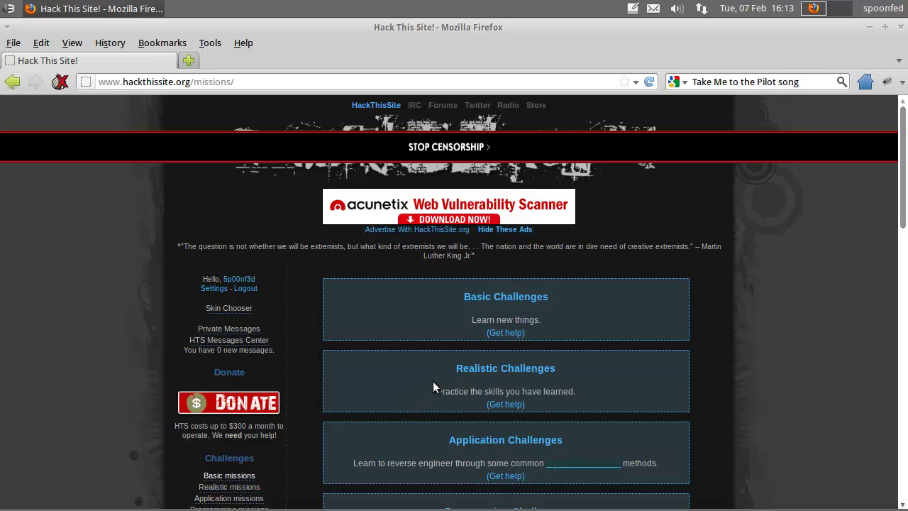
Open Realistic Challenges and browse the missions, briefly highlighting the Fischer's Animal Products title.
left_click(468, 370)
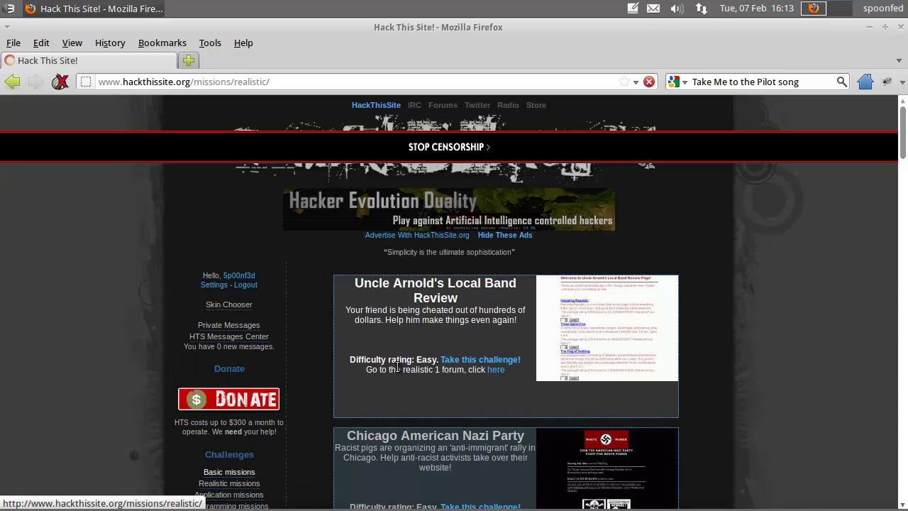
scroll(397, 366, "down", 10)
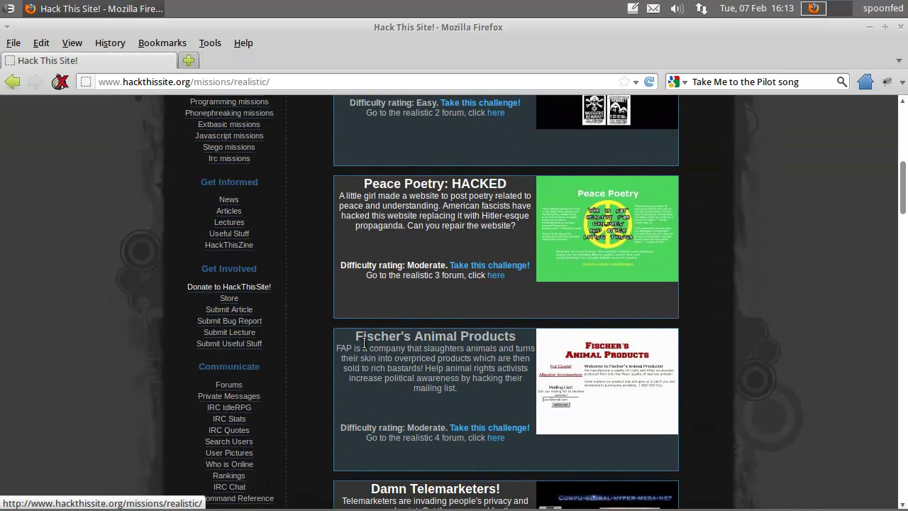
left_click_drag(359, 341, 512, 338)
left_click(439, 365)
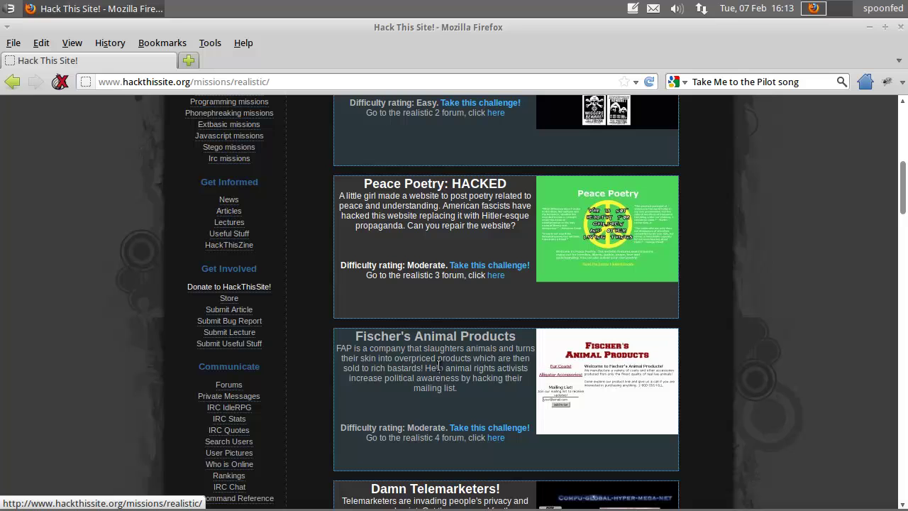